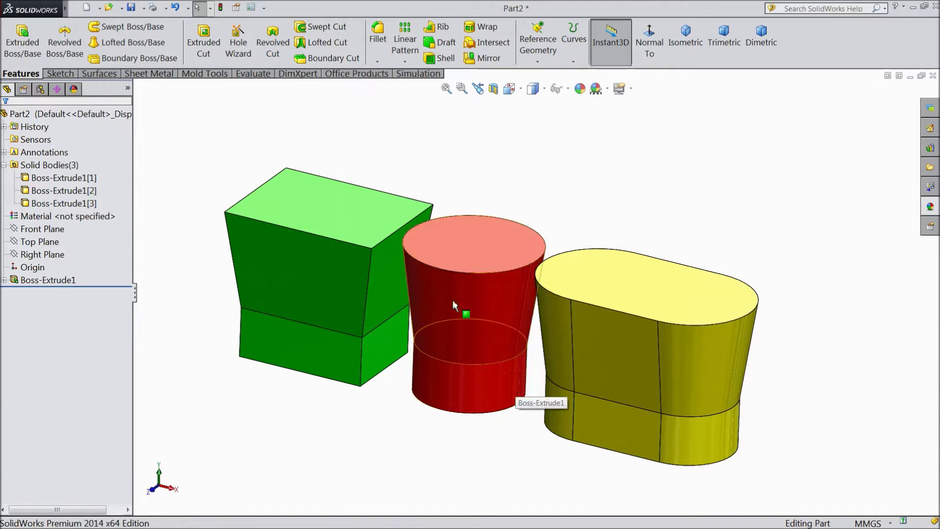
Step: Show the Front, Top and Right reference planes in the model view
{"action": "left_click", "coordinate": [45, 229]}
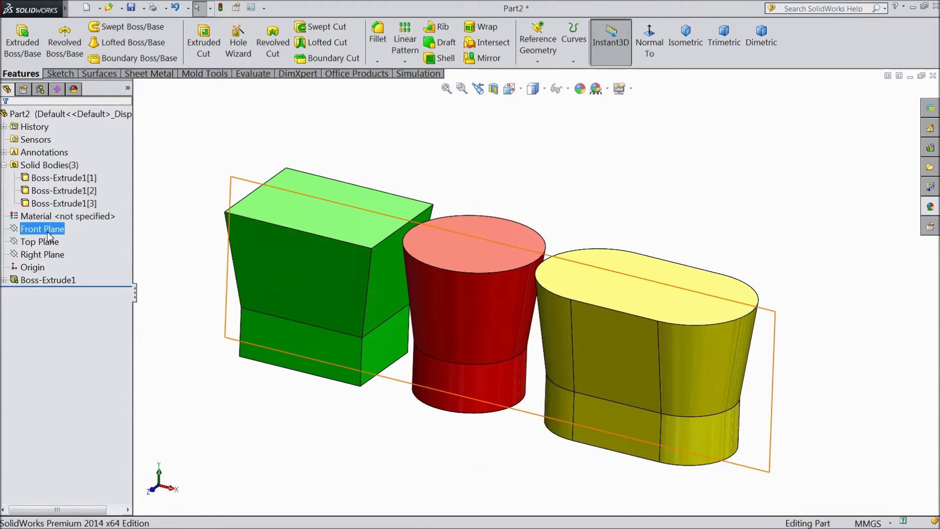
{"action": "left_click", "coordinate": [46, 242], "text": "ctrl"}
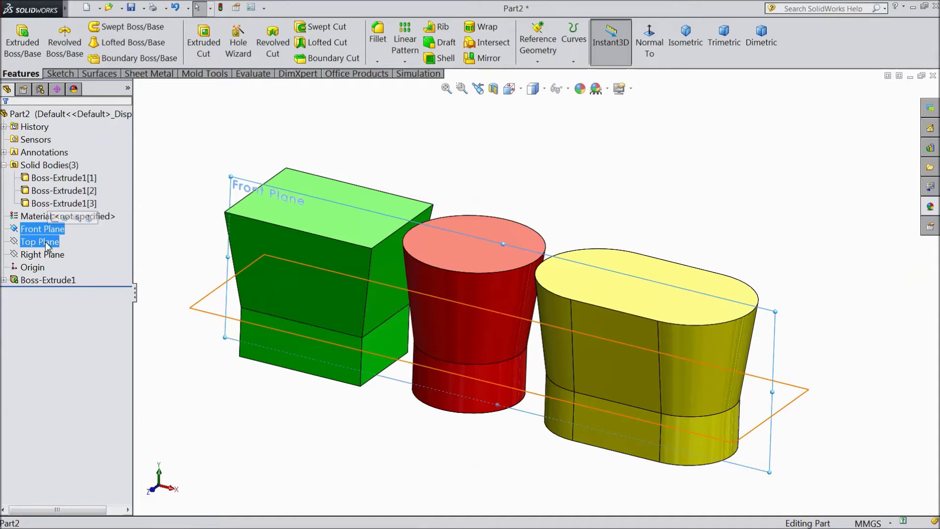
{"action": "left_click", "coordinate": [46, 244]}
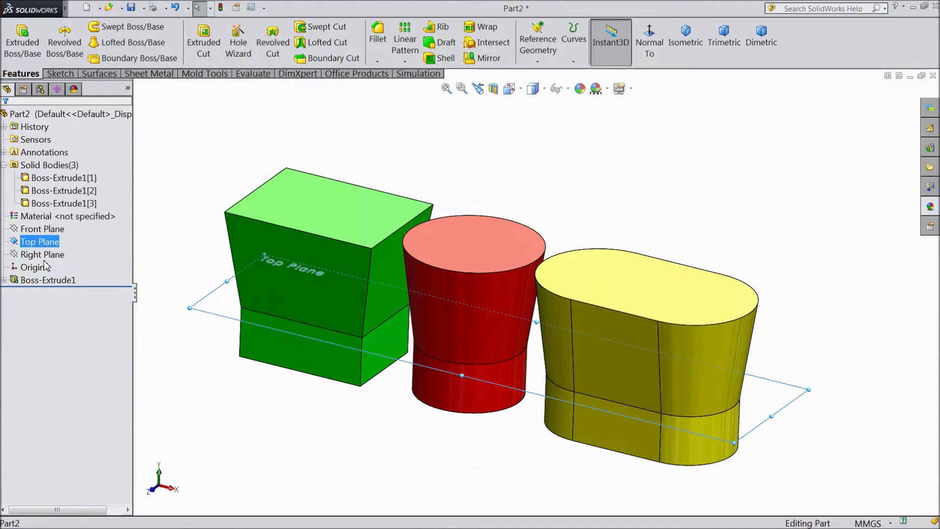
{"action": "left_click", "coordinate": [44, 255]}
{"action": "scroll", "coordinate": [441, 335], "scroll_direction": "down", "scroll_amount": 2}
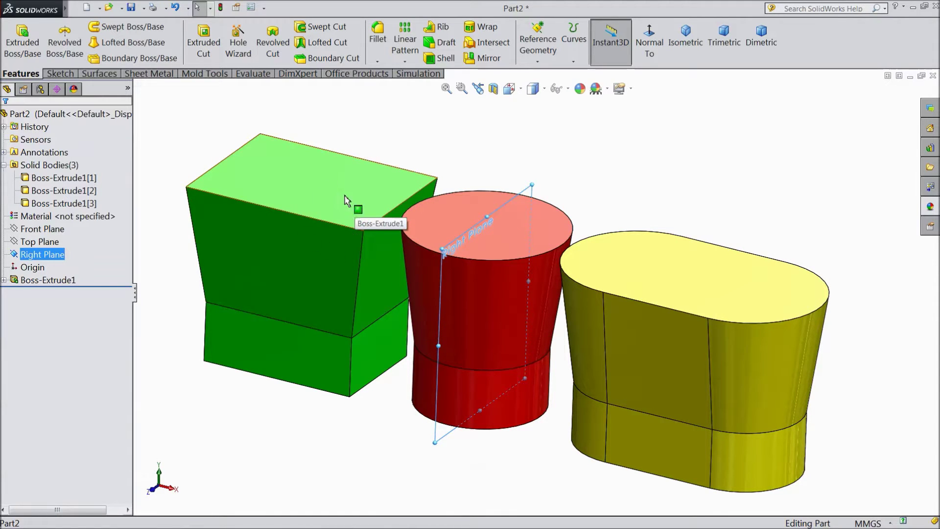
Step: Inspect the green box, yellow body and red cylinder faces by selecting them
{"action": "left_click", "coordinate": [321, 264]}
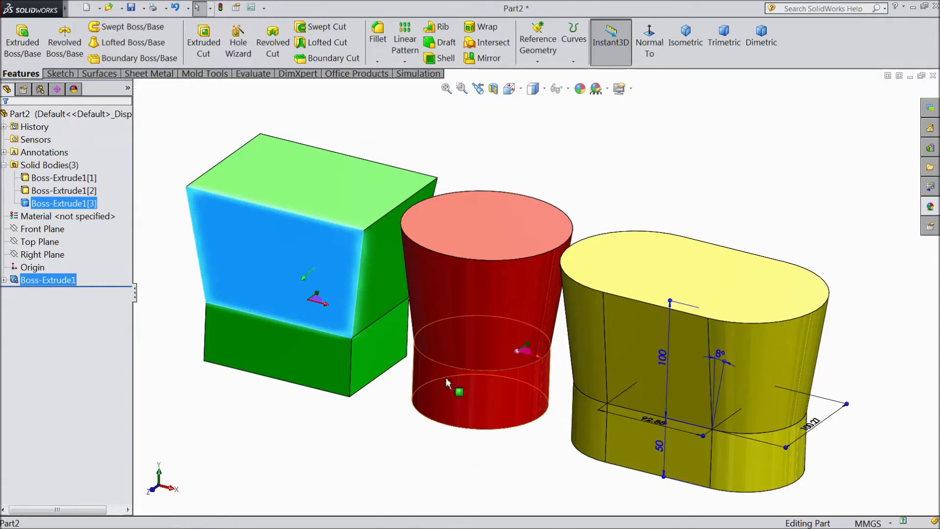
{"action": "left_click", "coordinate": [641, 382]}
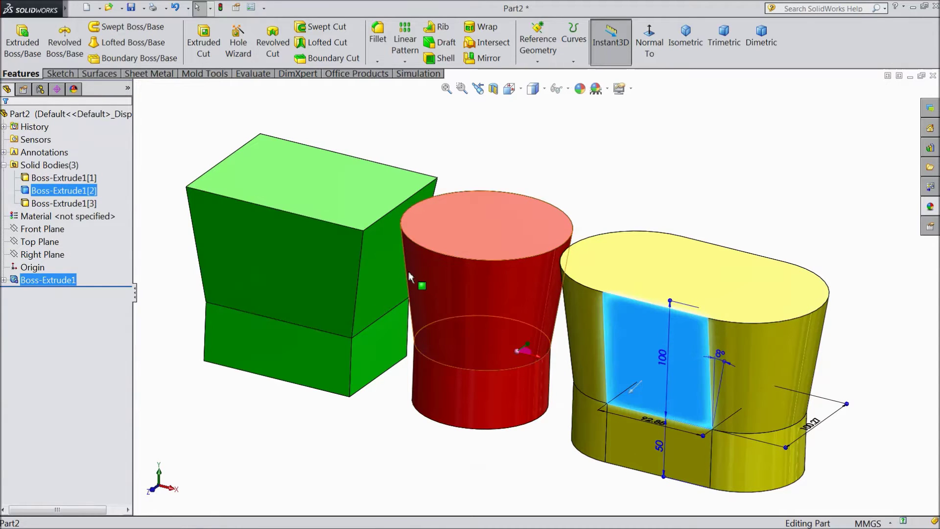
{"action": "key", "text": "Escape"}
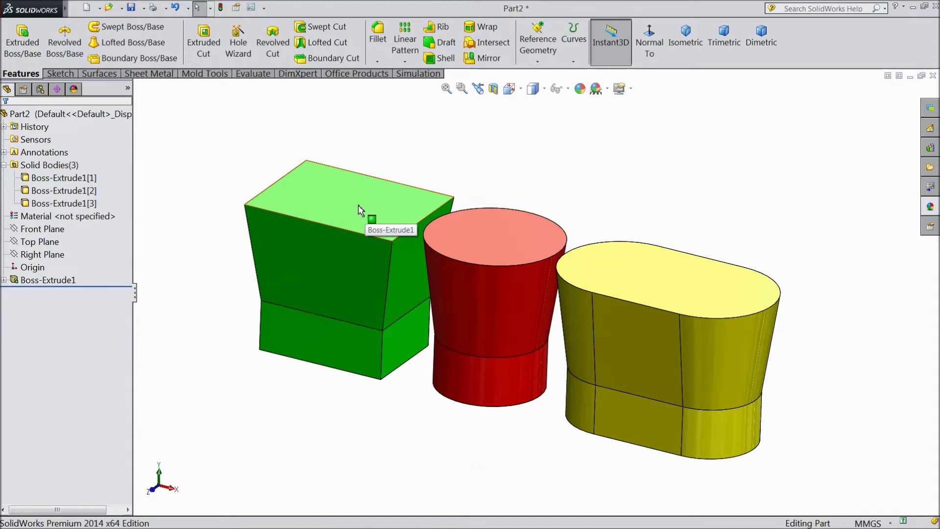
{"action": "scroll", "coordinate": [361, 213], "scroll_direction": "down", "scroll_amount": 2}
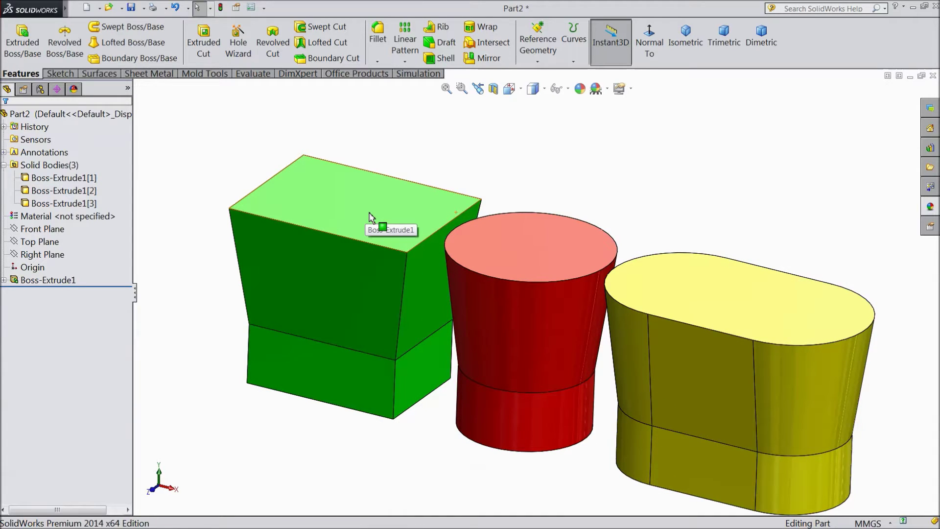
{"action": "left_click", "coordinate": [369, 217]}
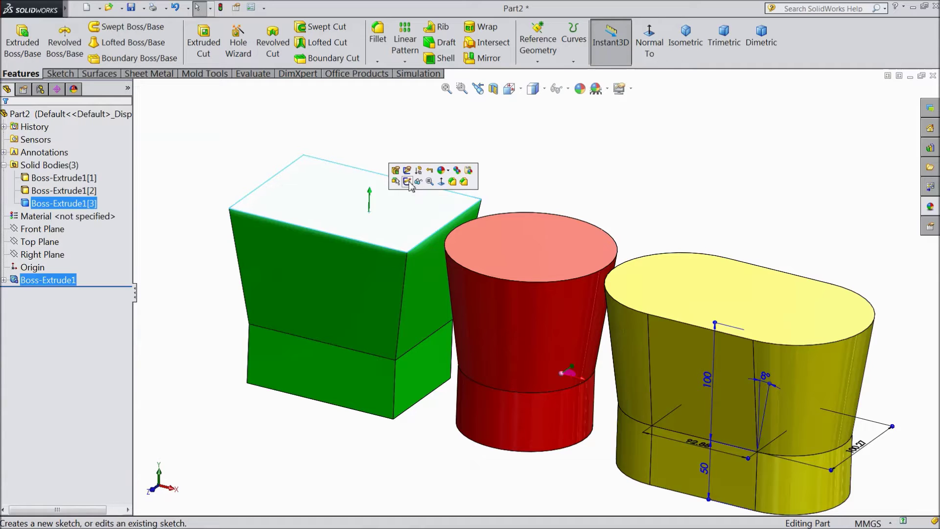
{"action": "left_click", "coordinate": [529, 326]}
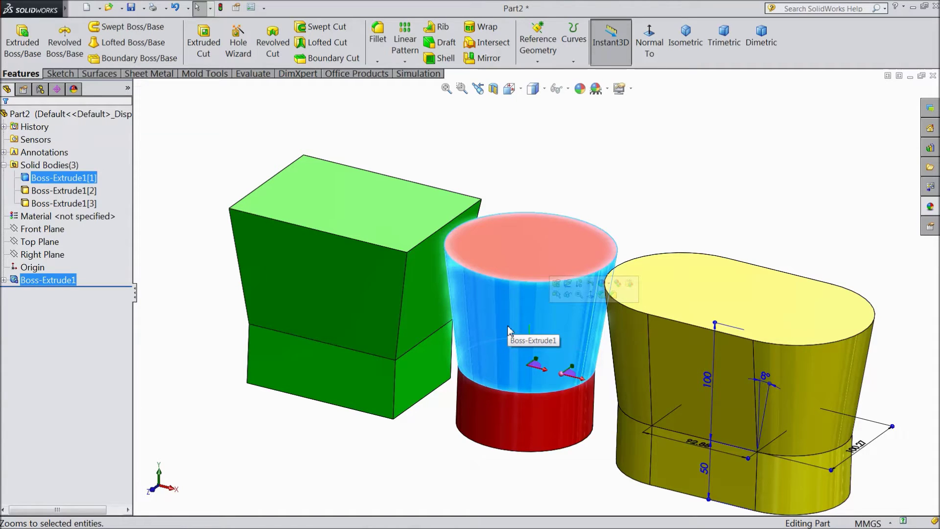
{"action": "left_click", "coordinate": [700, 357]}
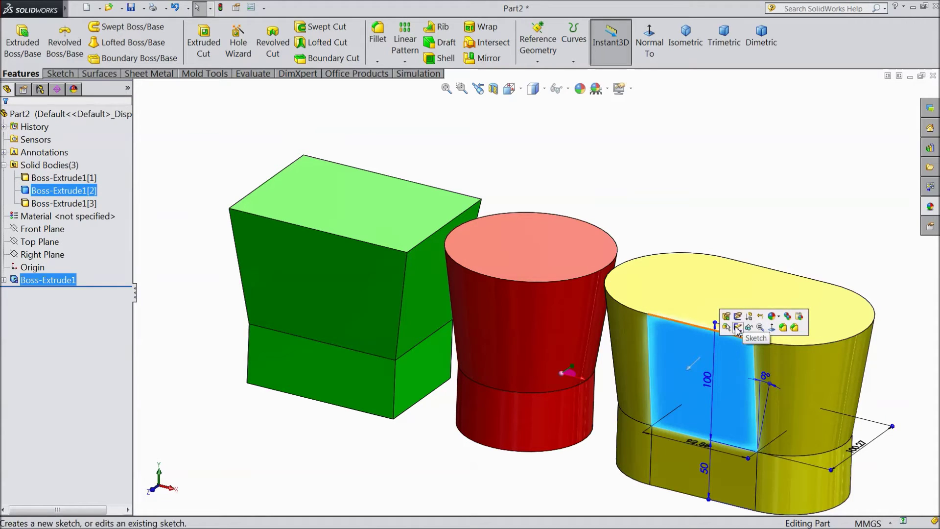
Step: Start a new sketch on the green box's top face
{"action": "left_click", "coordinate": [734, 294]}
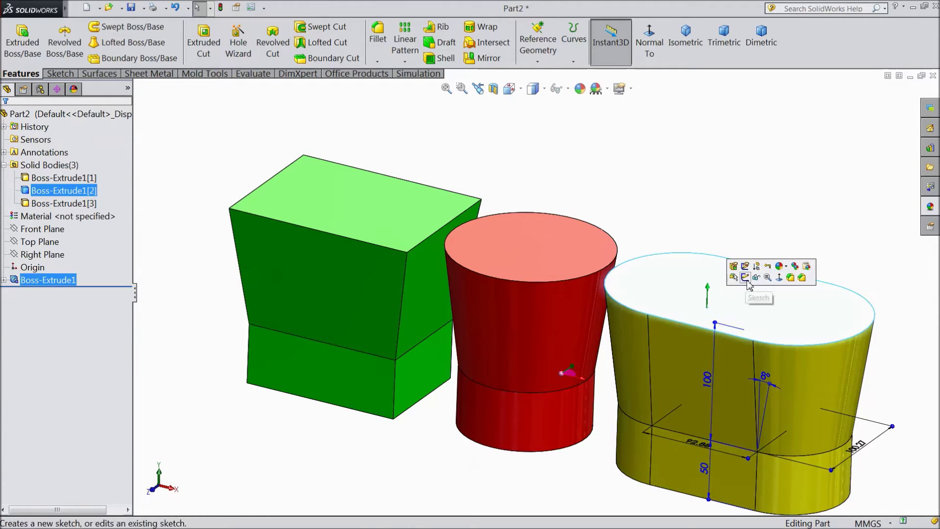
{"action": "left_click", "coordinate": [356, 213]}
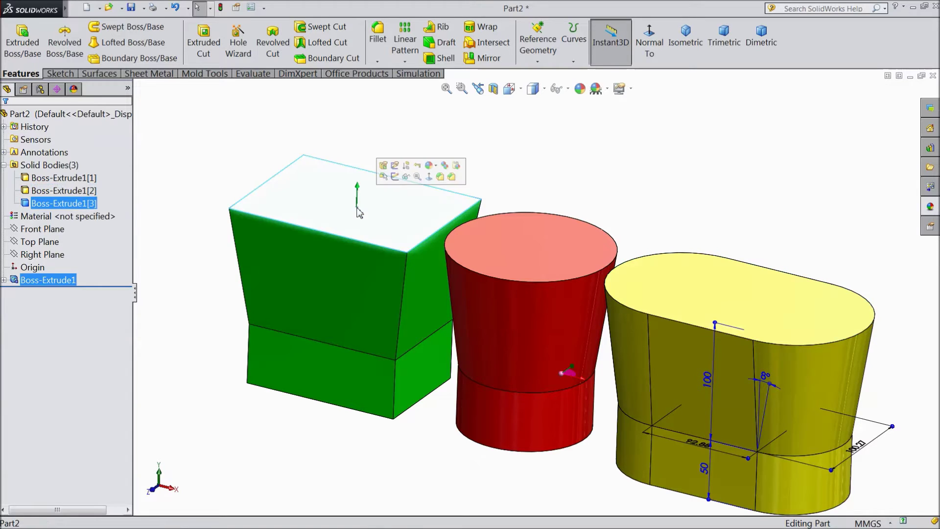
{"action": "left_click", "coordinate": [395, 177]}
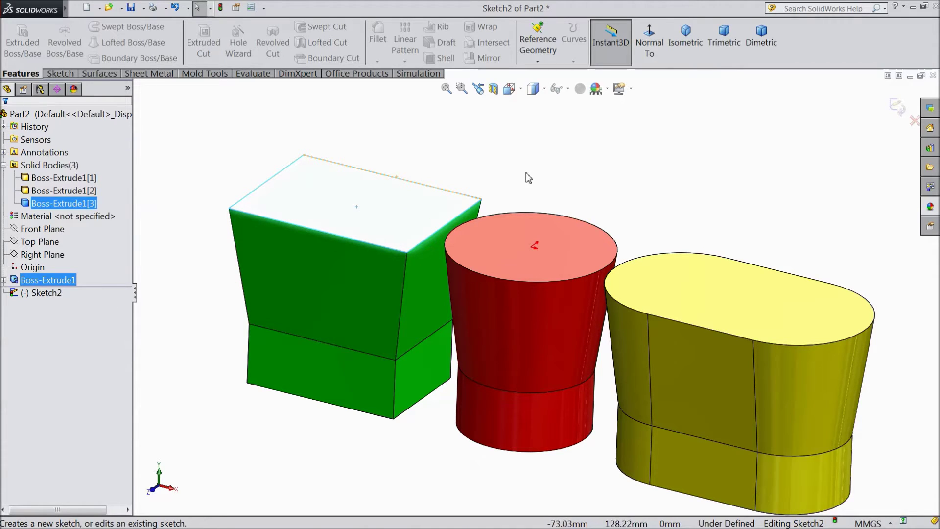
Step: View Sketch2 Normal To and bring up the Sketch tools
{"action": "left_click", "coordinate": [654, 48]}
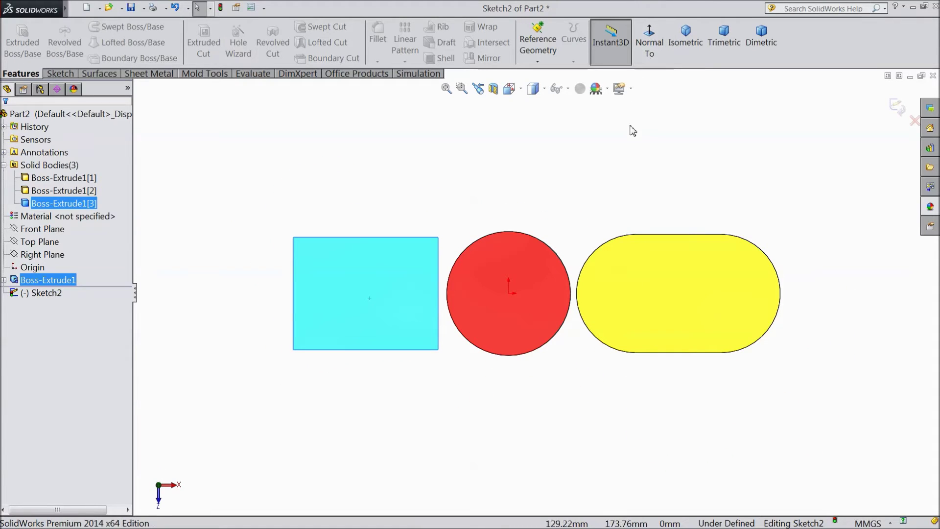
{"action": "scroll", "coordinate": [548, 259], "scroll_direction": "down", "scroll_amount": 1}
{"action": "scroll", "coordinate": [547, 271], "scroll_direction": "down", "scroll_amount": 1}
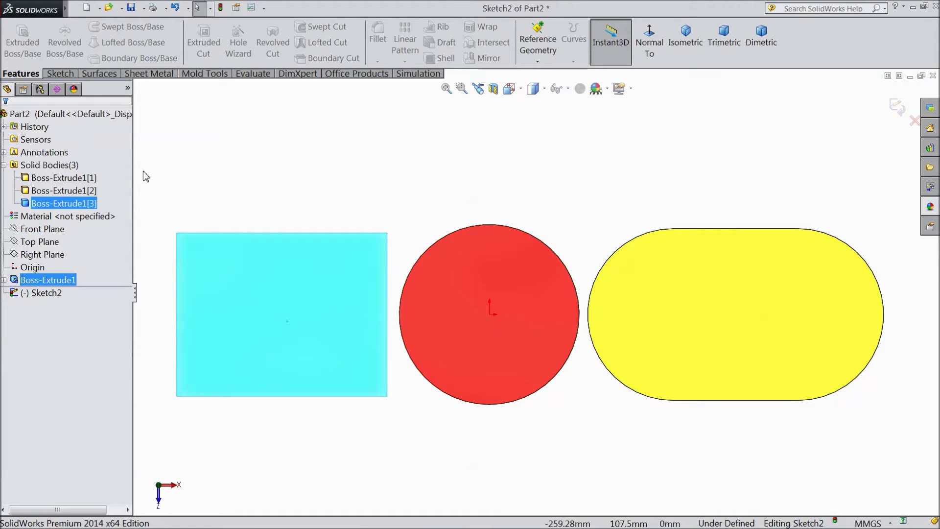
{"action": "left_click", "coordinate": [52, 77]}
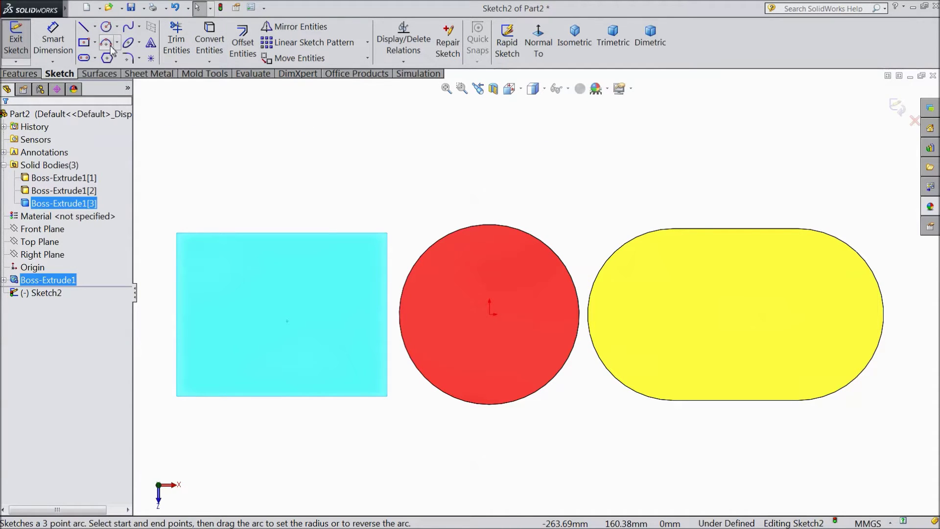
Step: Draw a center rectangle from the yellow slot centre, then exit Sketch2
{"action": "left_click", "coordinate": [84, 44]}
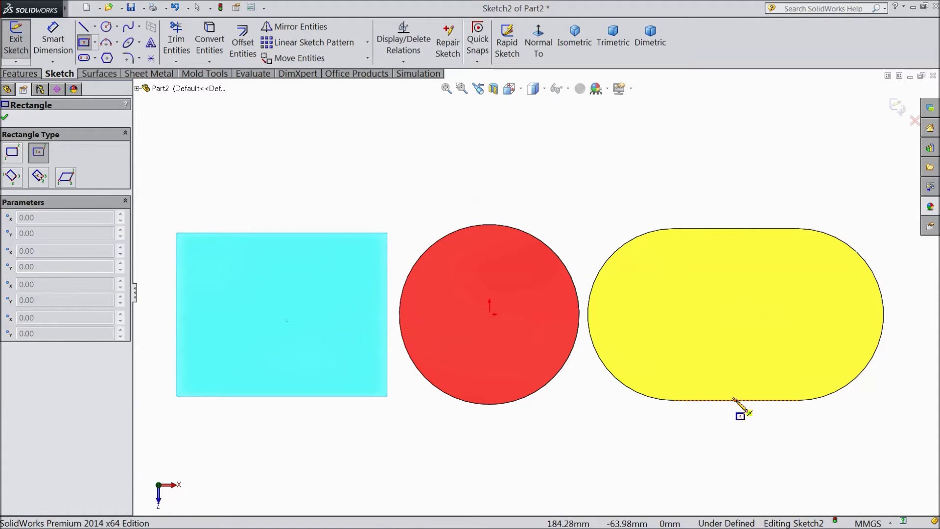
{"action": "left_click", "coordinate": [736, 315]}
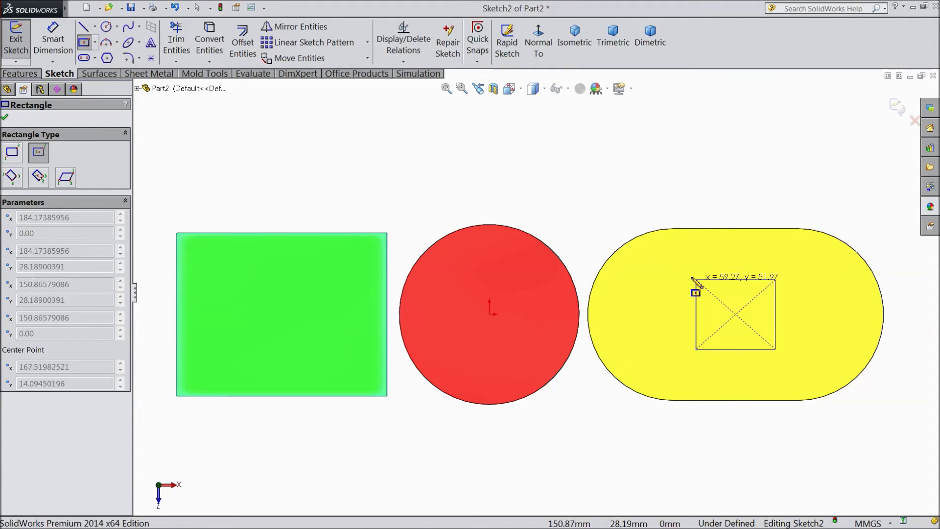
{"action": "left_click", "coordinate": [651, 266]}
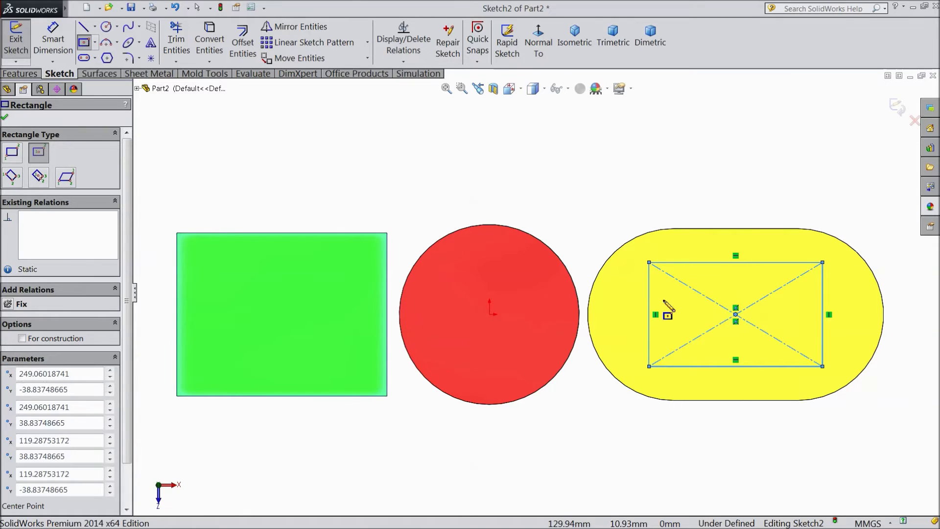
{"action": "left_click", "coordinate": [5, 120]}
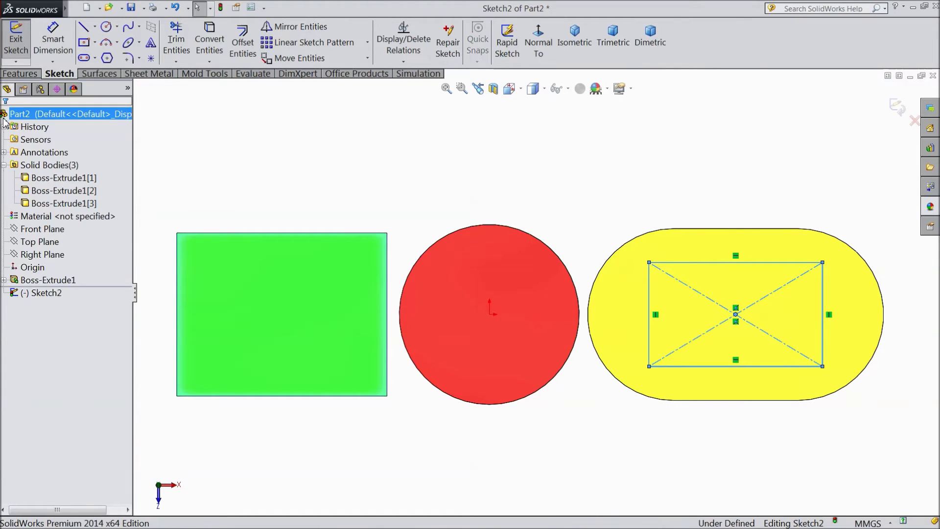
{"action": "left_click", "coordinate": [902, 107]}
Step: Orbit back to 3D and start Sketch3 on the green tapered front face
{"action": "mouse_move", "coordinate": [594, 233]}
{"action": "middle_mouse_down"}
{"action": "mouse_move", "coordinate": [565, 135]}
{"action": "mouse_move", "coordinate": [573, 110]}
{"action": "middle_mouse_up"}
{"action": "scroll", "coordinate": [613, 294], "scroll_direction": "down", "scroll_amount": 2}
{"action": "scroll", "coordinate": [595, 287], "scroll_direction": "down", "scroll_amount": 2}
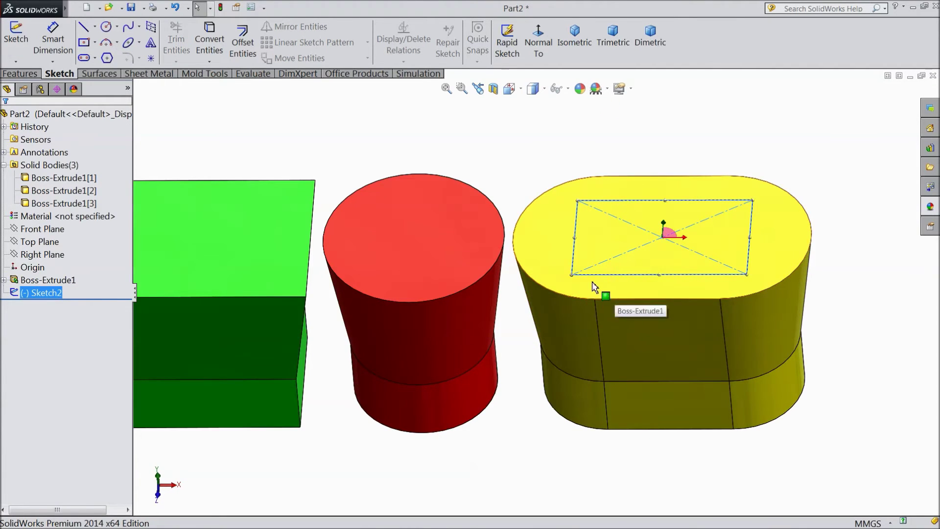
{"action": "mouse_move", "coordinate": [864, 208]}
{"action": "middle_mouse_down"}
{"action": "mouse_move", "coordinate": [634, 330]}
{"action": "mouse_move", "coordinate": [605, 409]}
{"action": "mouse_move", "coordinate": [592, 372]}
{"action": "mouse_move", "coordinate": [614, 390]}
{"action": "mouse_move", "coordinate": [598, 357]}
{"action": "middle_mouse_up"}
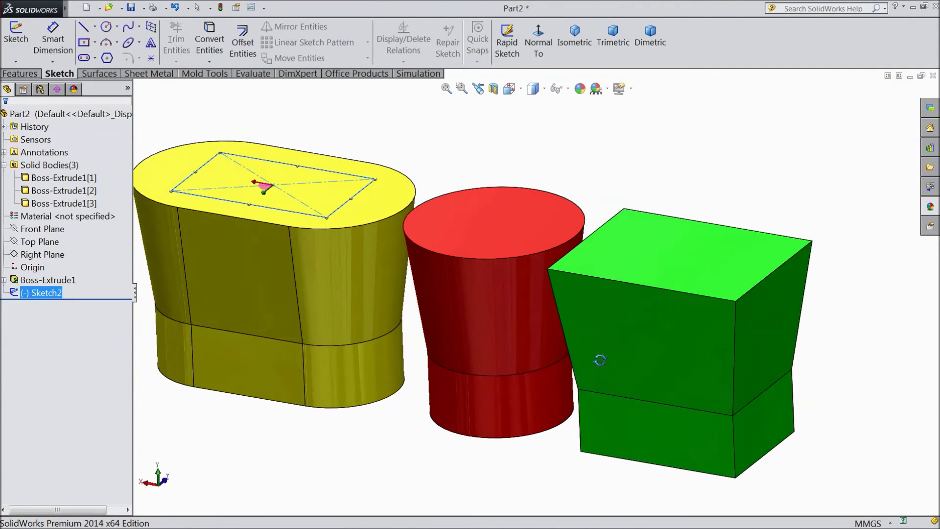
{"action": "scroll", "coordinate": [342, 239], "scroll_direction": "down", "scroll_amount": 2}
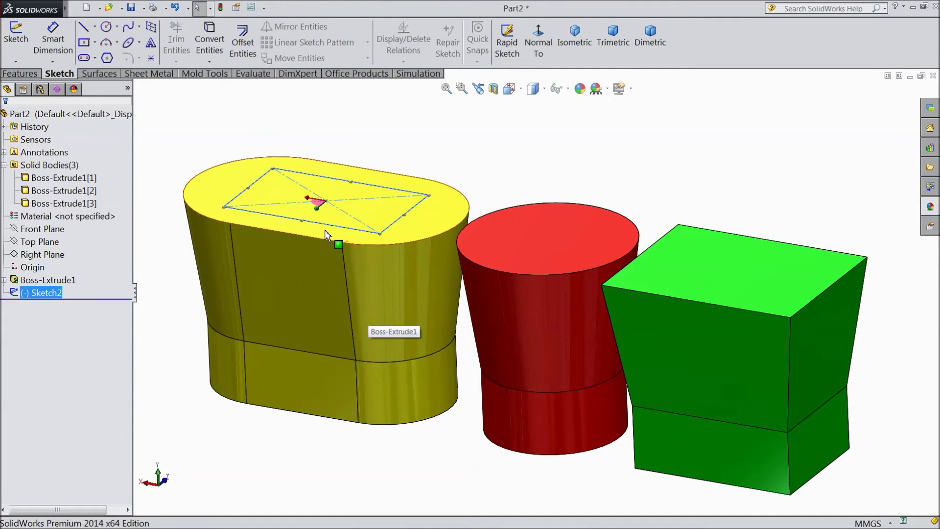
{"action": "middle_click_drag", "start_coordinate": [707, 358], "coordinate": [706, 387]}
{"action": "left_click", "coordinate": [701, 382]}
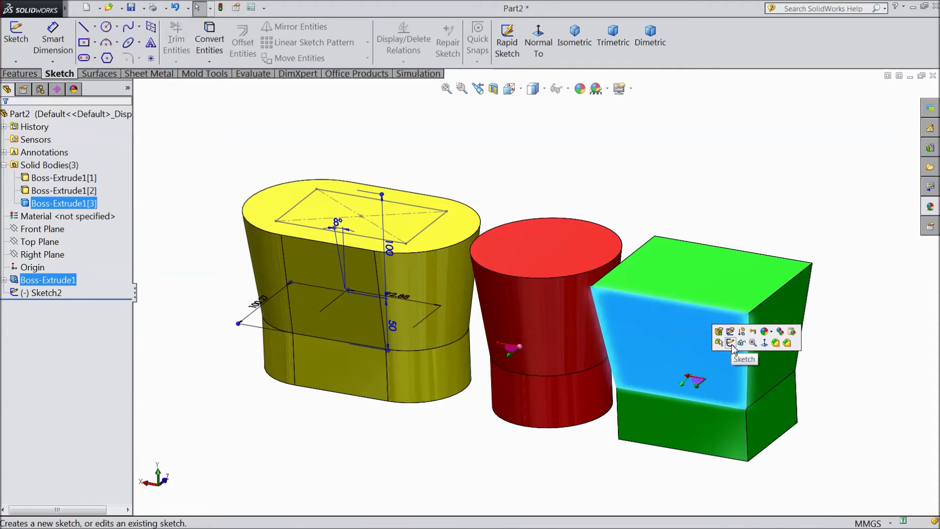
{"action": "left_click", "coordinate": [731, 343]}
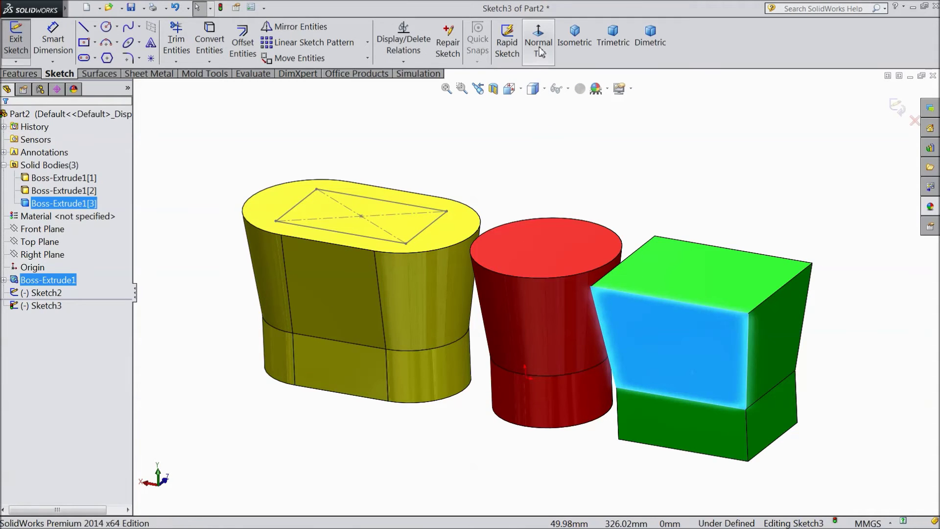
Step: View the green tapered face Normal To and choose the Circle tool
{"action": "left_click", "coordinate": [539, 47]}
{"action": "scroll", "coordinate": [720, 267], "scroll_direction": "down", "scroll_amount": 3}
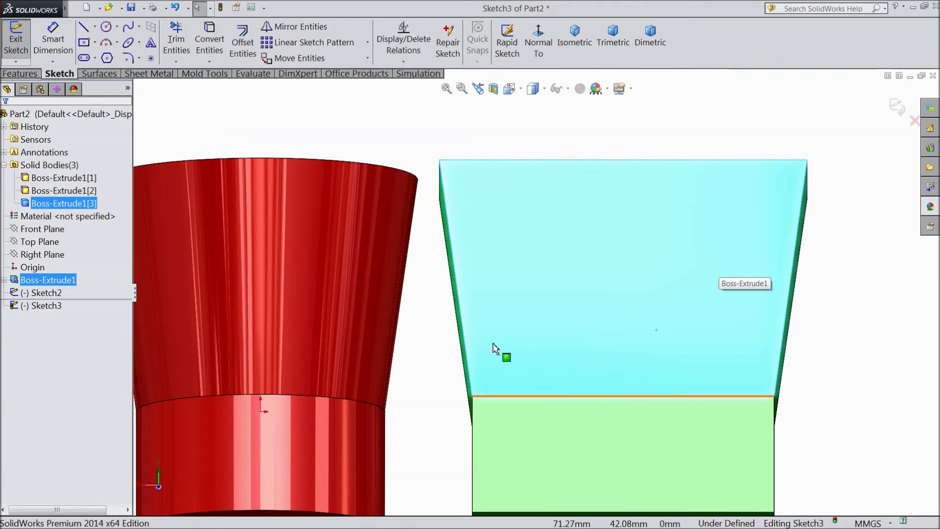
{"action": "left_click", "coordinate": [106, 27]}
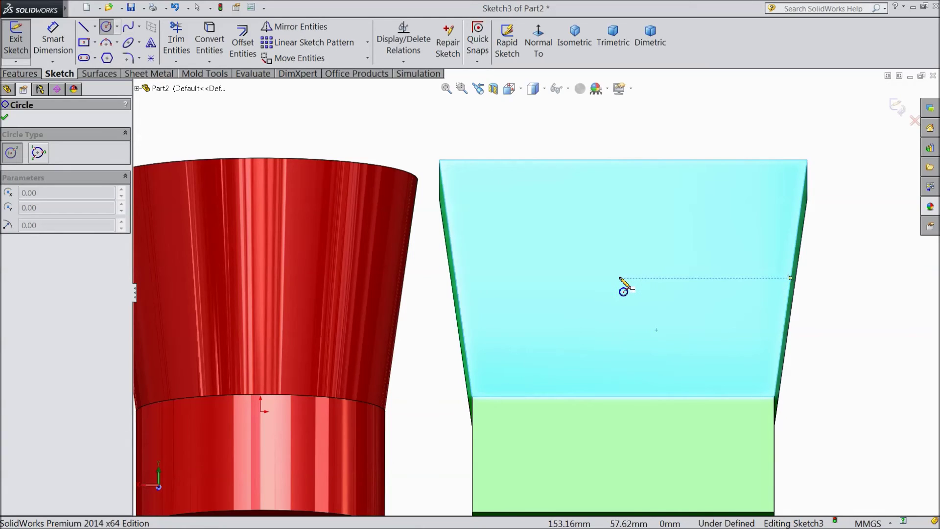
Step: Draw a circle on the green face and dimension its diameter to 60 mm
{"action": "left_click", "coordinate": [623, 278]}
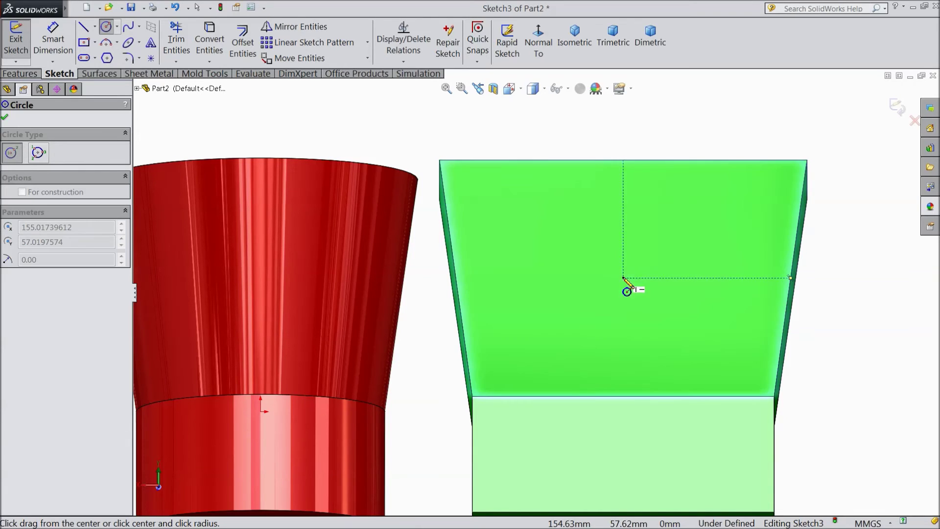
{"action": "left_click", "coordinate": [630, 354]}
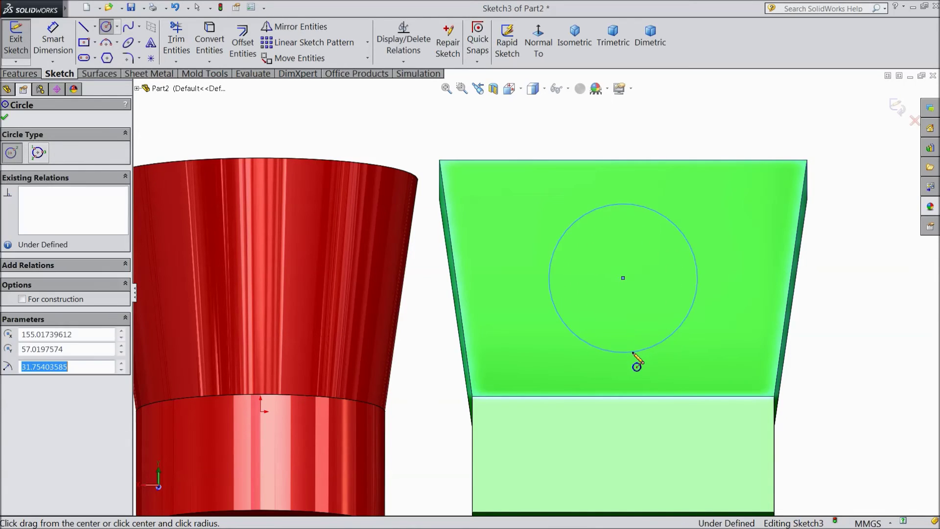
{"action": "left_click", "coordinate": [53, 40]}
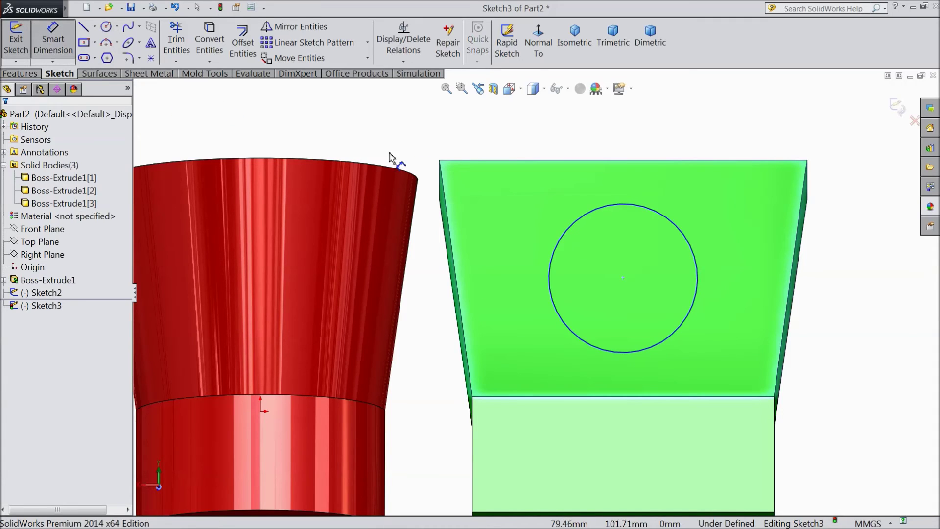
{"action": "left_click", "coordinate": [576, 221]}
{"action": "left_click", "coordinate": [606, 131]}
{"action": "type", "text": "60"}
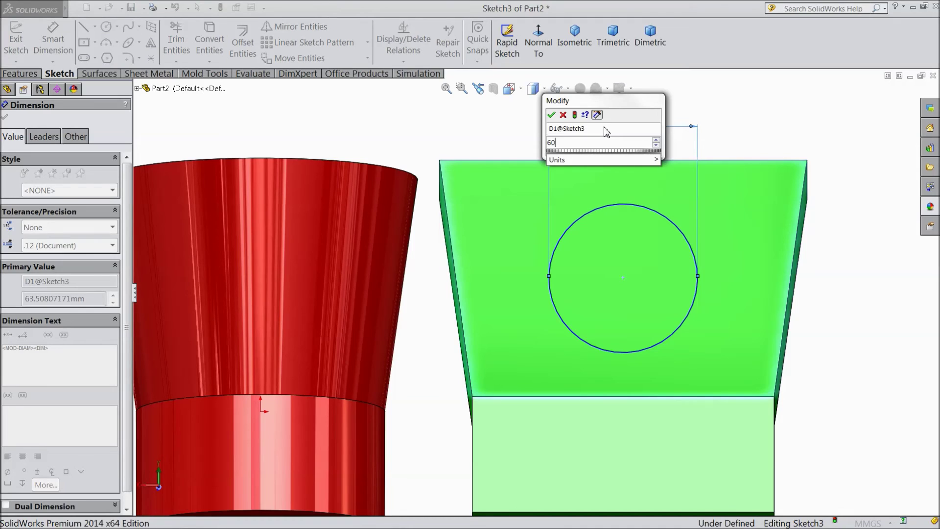
{"action": "key", "text": "Return"}
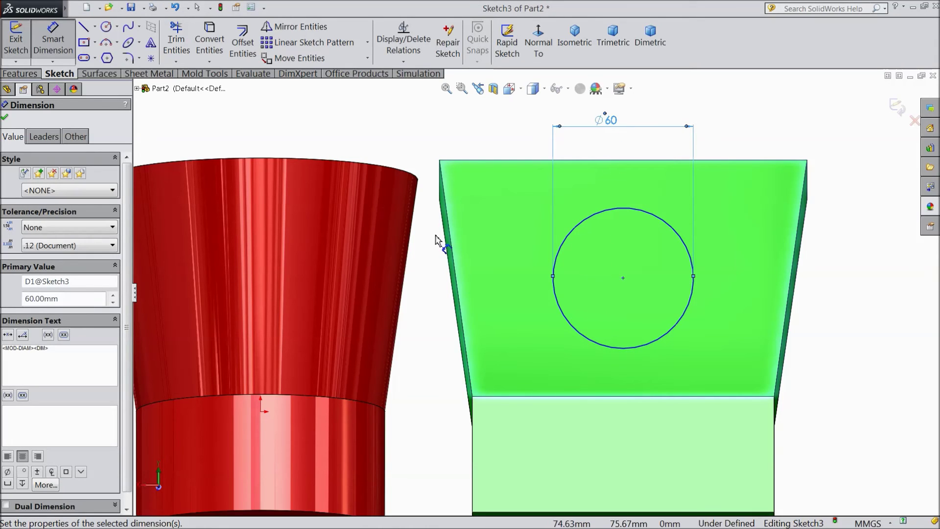
{"action": "left_click", "coordinate": [7, 118]}
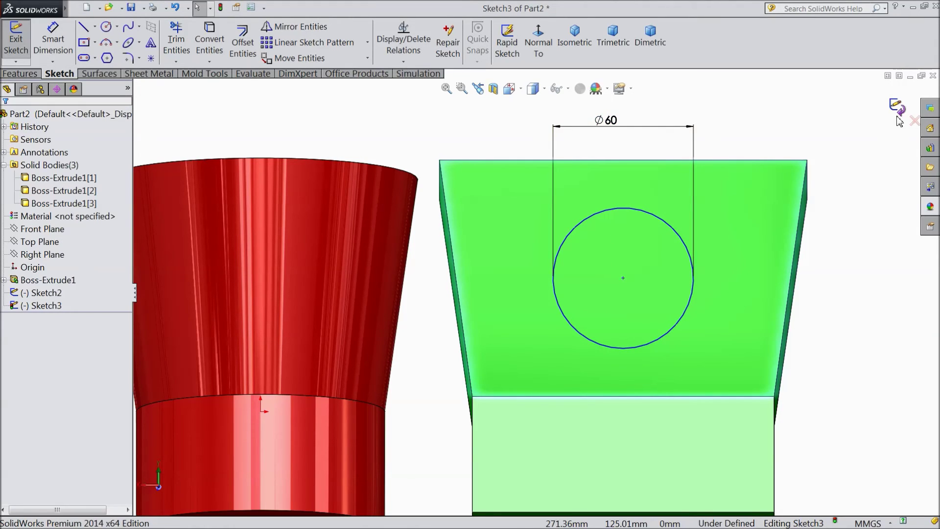
{"action": "key", "text": "f"}
Step: Exit Sketch3, orbit around the three bodies, and switch to the Features tools
{"action": "left_click", "coordinate": [897, 106]}
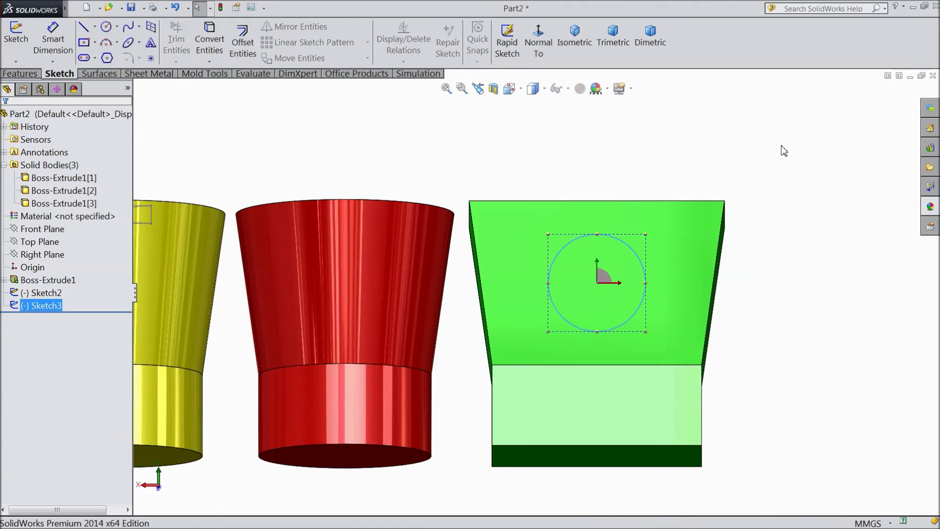
{"action": "mouse_move", "coordinate": [697, 125]}
{"action": "middle_mouse_down"}
{"action": "mouse_move", "coordinate": [677, 201]}
{"action": "mouse_move", "coordinate": [737, 224]}
{"action": "middle_mouse_up"}
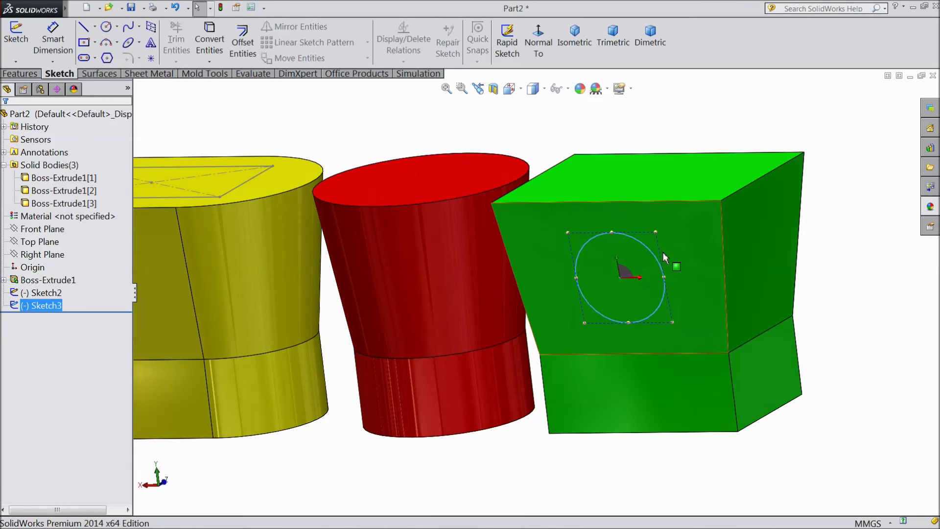
{"action": "mouse_move", "coordinate": [783, 203]}
{"action": "middle_mouse_down"}
{"action": "mouse_move", "coordinate": [860, 187]}
{"action": "mouse_move", "coordinate": [885, 231]}
{"action": "middle_mouse_up"}
{"action": "mouse_move", "coordinate": [631, 229]}
{"action": "middle_mouse_down"}
{"action": "mouse_move", "coordinate": [656, 267]}
{"action": "mouse_move", "coordinate": [690, 257]}
{"action": "mouse_move", "coordinate": [546, 284]}
{"action": "middle_mouse_up"}
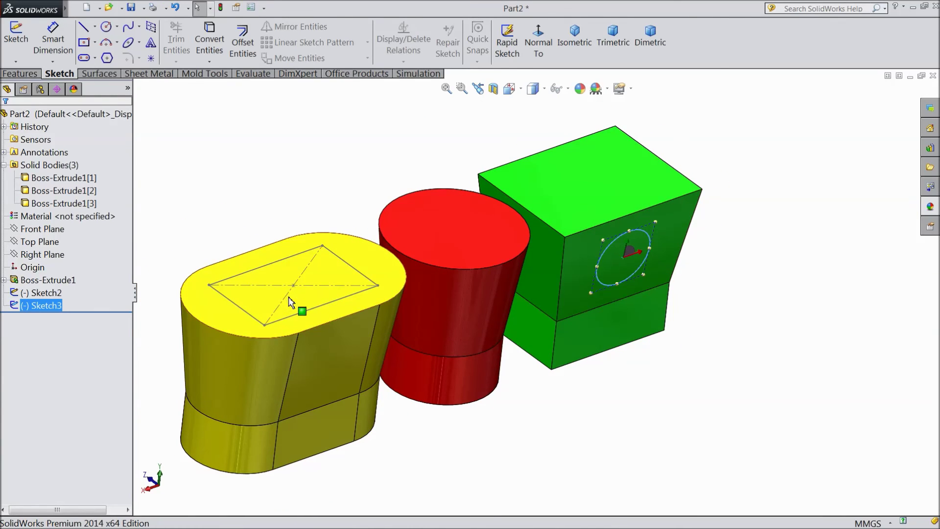
{"action": "scroll", "coordinate": [626, 278], "scroll_direction": "up", "scroll_amount": 1}
{"action": "scroll", "coordinate": [626, 277], "scroll_direction": "up", "scroll_amount": 1}
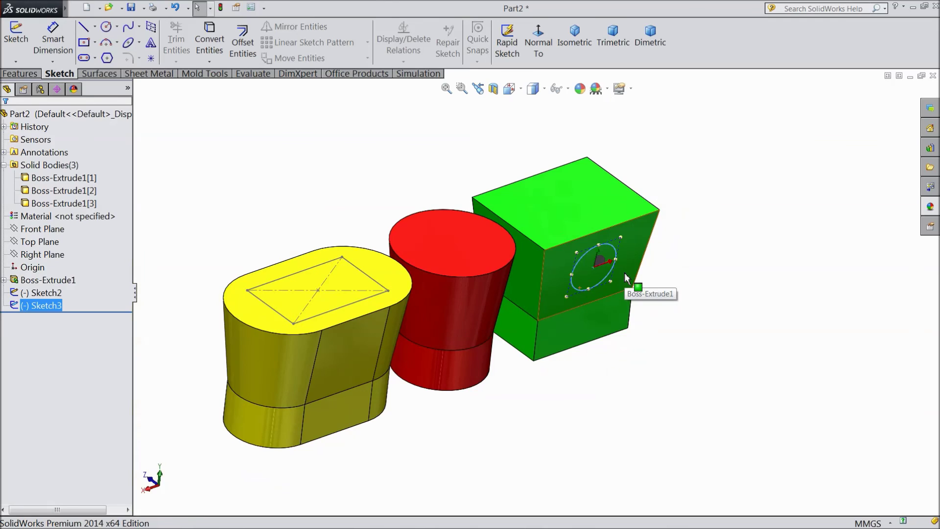
{"action": "middle_click_drag", "start_coordinate": [624, 278], "coordinate": [279, 336]}
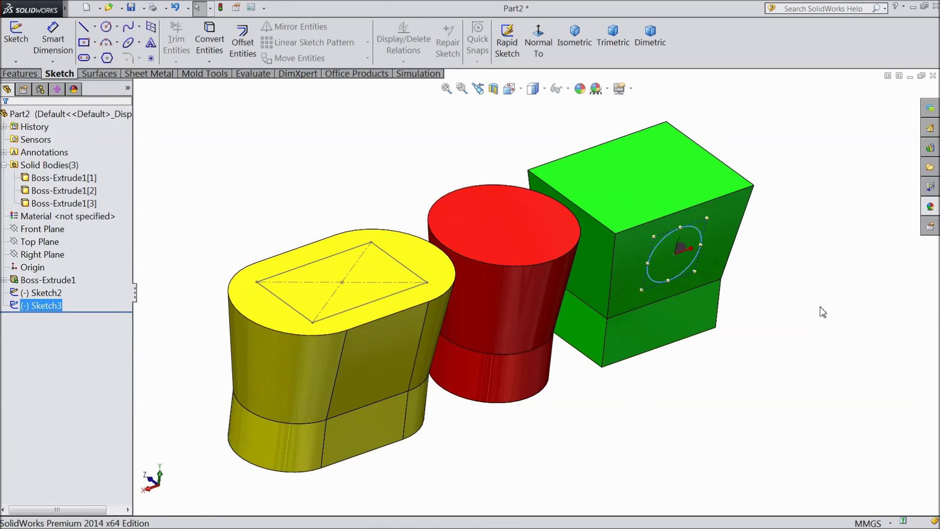
{"action": "middle_click_drag", "start_coordinate": [818, 311], "coordinate": [787, 261]}
{"action": "scroll", "coordinate": [364, 320], "scroll_direction": "down", "scroll_amount": 1}
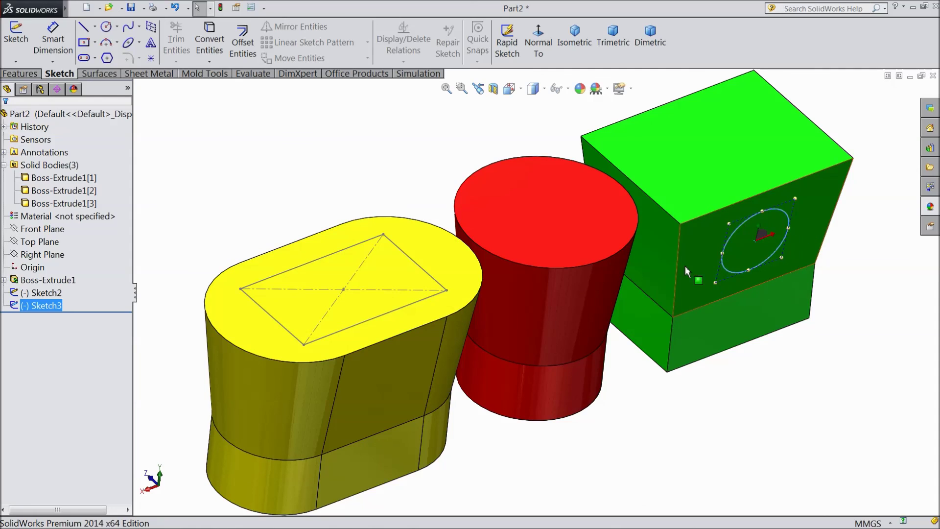
{"action": "left_click", "coordinate": [21, 74]}
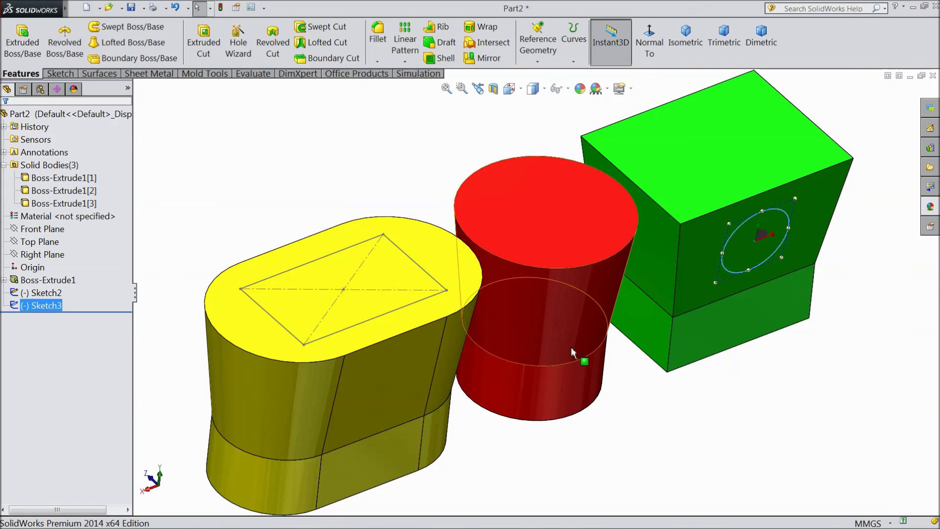
{"action": "middle_click_drag", "start_coordinate": [618, 387], "coordinate": [590, 373]}
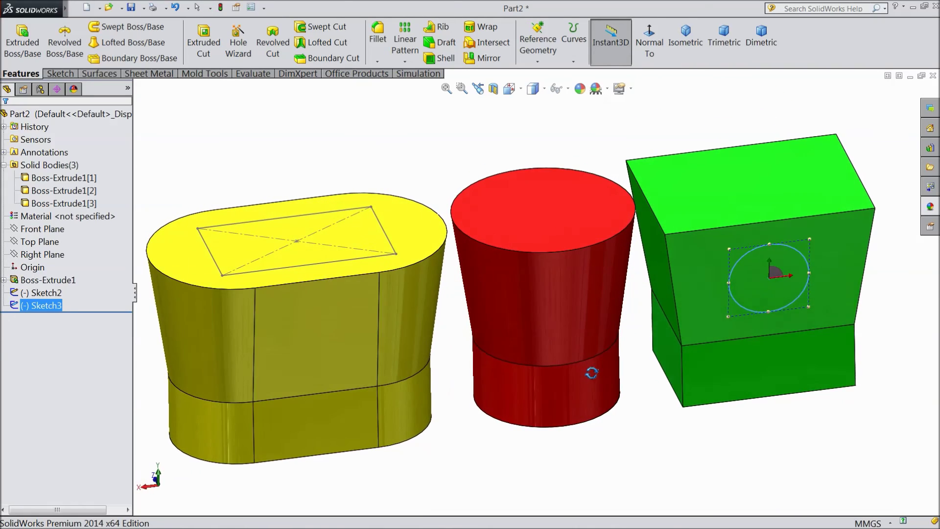